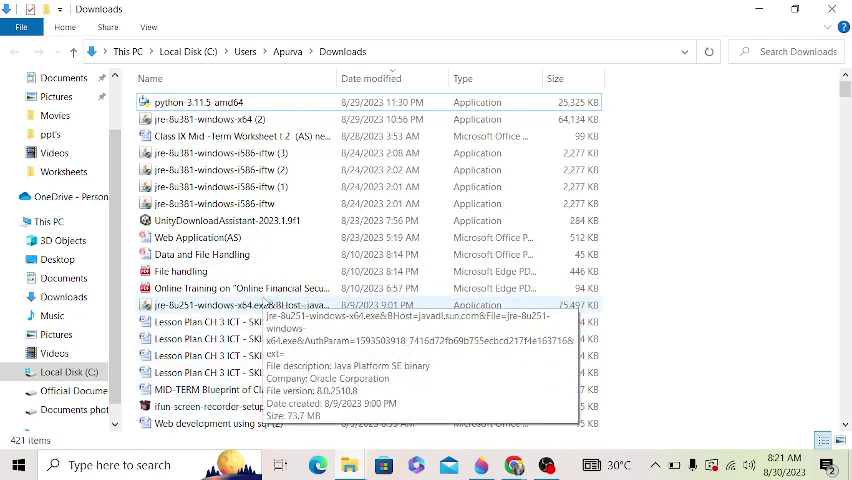
- Minimize the Downloads window and refresh the desktop three times
{"action": "left_click", "coordinate": [758, 9]}
{"action": "right_click", "coordinate": [548, 112]}
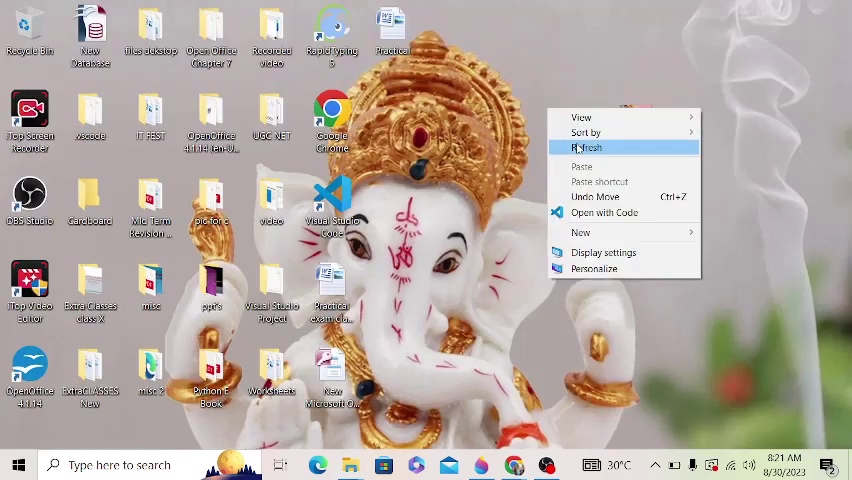
{"action": "left_click", "coordinate": [577, 148]}
{"action": "right_click", "coordinate": [552, 110]}
{"action": "left_click", "coordinate": [580, 148]}
{"action": "right_click", "coordinate": [566, 112]}
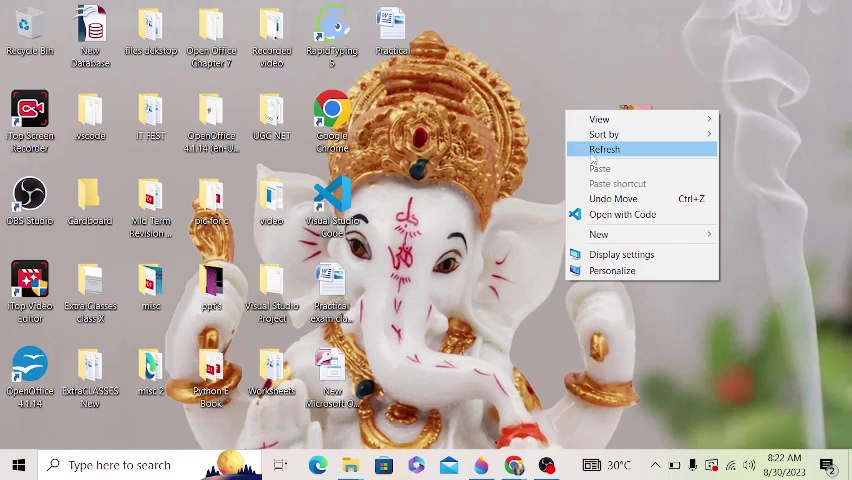
{"action": "left_click", "coordinate": [594, 152]}
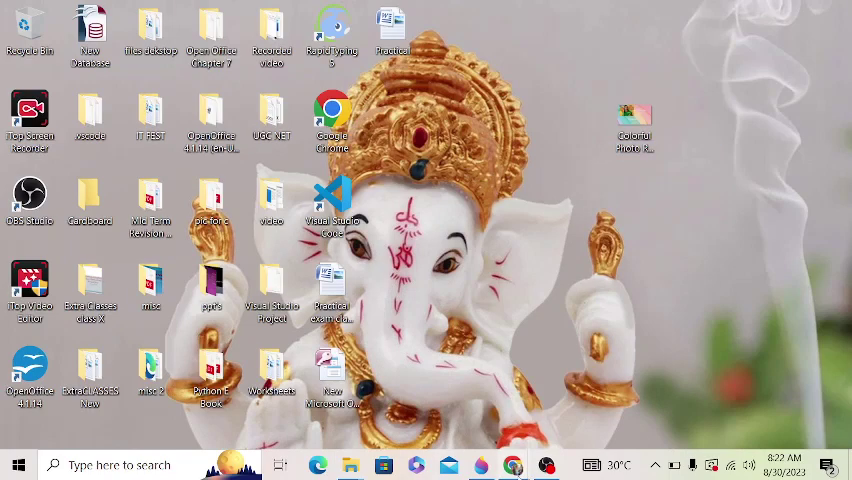
{"action": "mouse_move", "coordinate": [349, 465]}
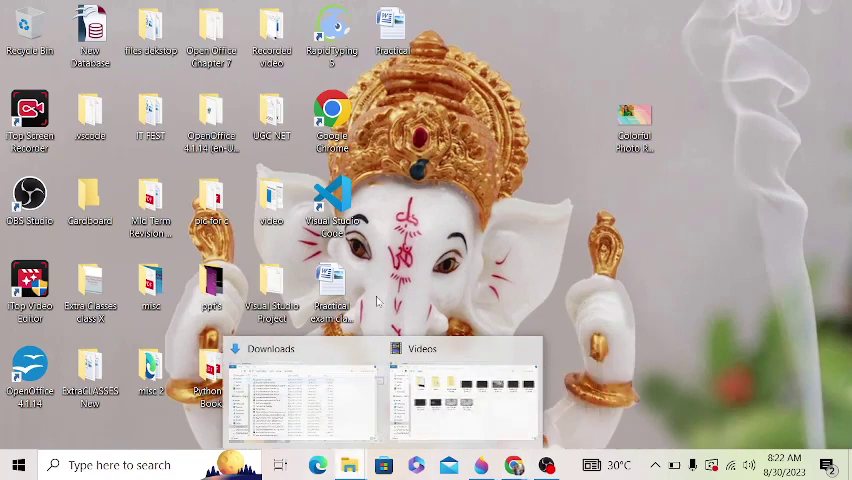
- Restore the Downloads Explorer window from its taskbar thumbnail
{"action": "left_click", "coordinate": [300, 395]}
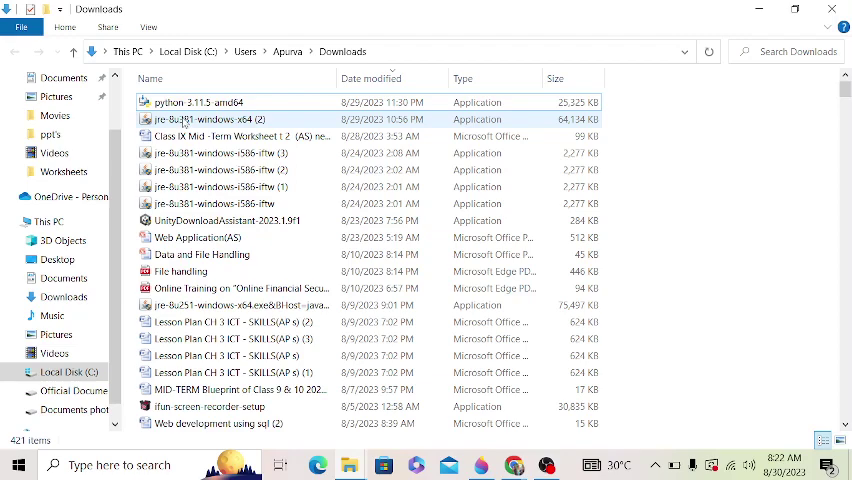
- Minimize the Downloads window and refresh the desktop twice
{"action": "left_click", "coordinate": [762, 10]}
{"action": "right_click", "coordinate": [450, 131]}
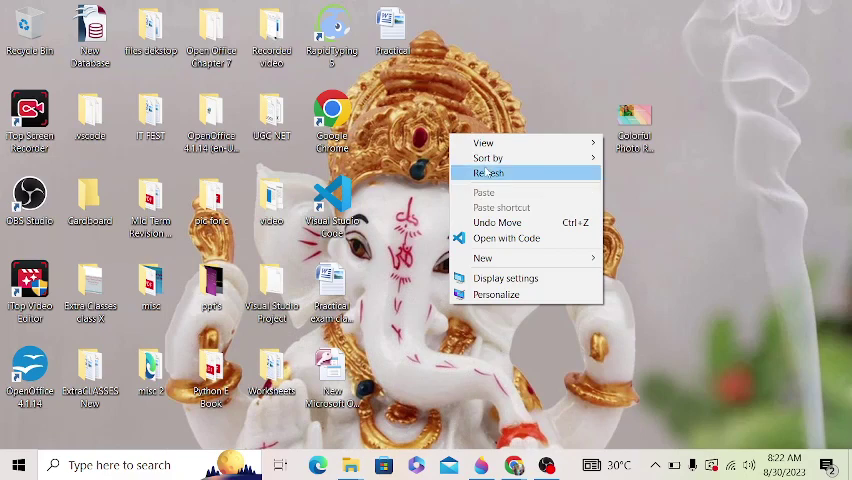
{"action": "left_click", "coordinate": [484, 171]}
{"action": "right_click", "coordinate": [485, 121]}
{"action": "left_click", "coordinate": [502, 161]}
- Refresh the desktop two more times, then bring OBS Studio to the front
{"action": "right_click", "coordinate": [496, 120]}
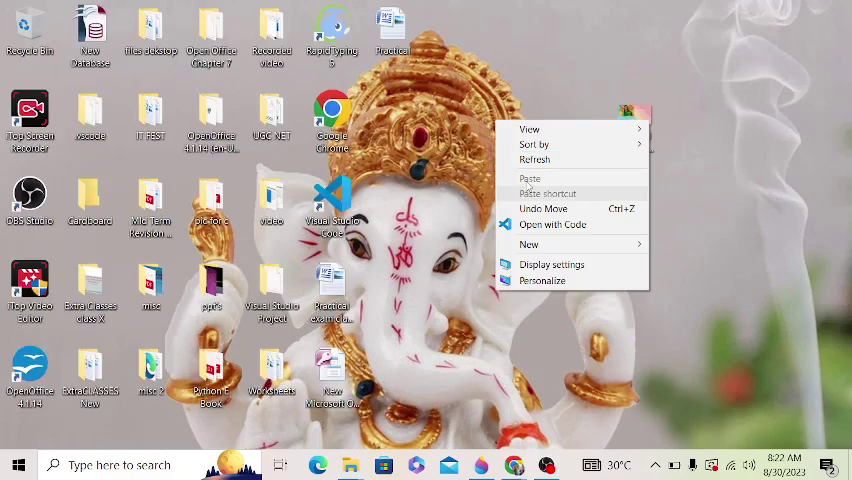
{"action": "left_click", "coordinate": [532, 162]}
{"action": "right_click", "coordinate": [517, 114]}
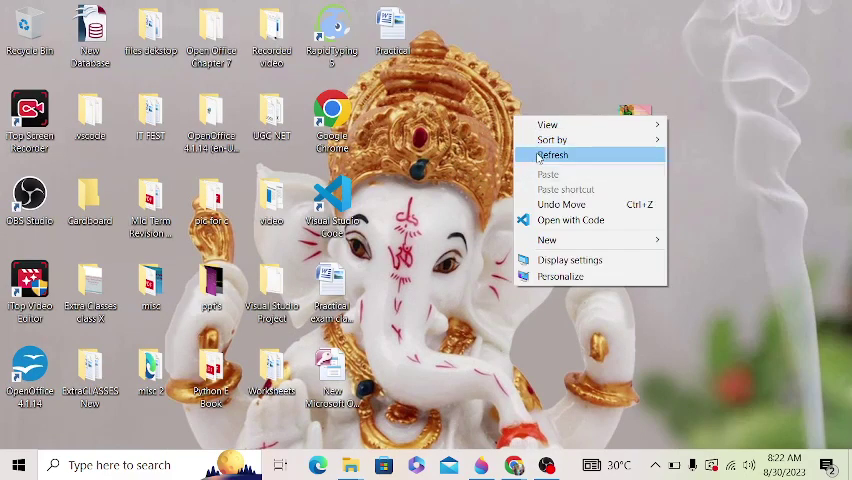
{"action": "left_click", "coordinate": [540, 156]}
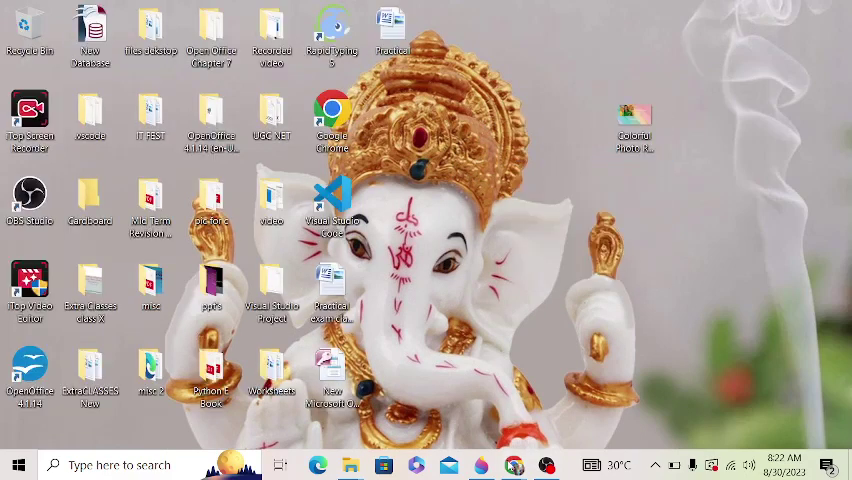
{"action": "left_click", "coordinate": [548, 467]}
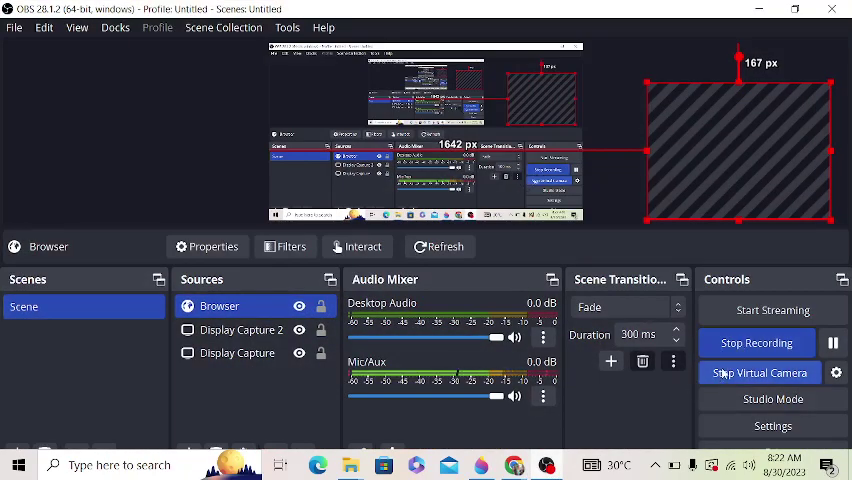